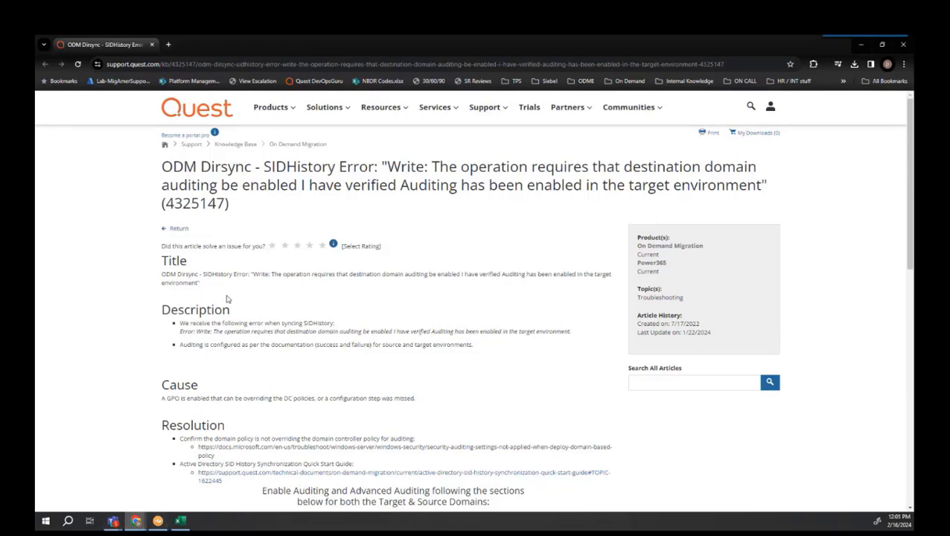
Switch to the logs-2116701.csv workbook in Excel and read the full error message of the first filtered row
{"action": "mouse_move", "coordinate": [158, 523]}
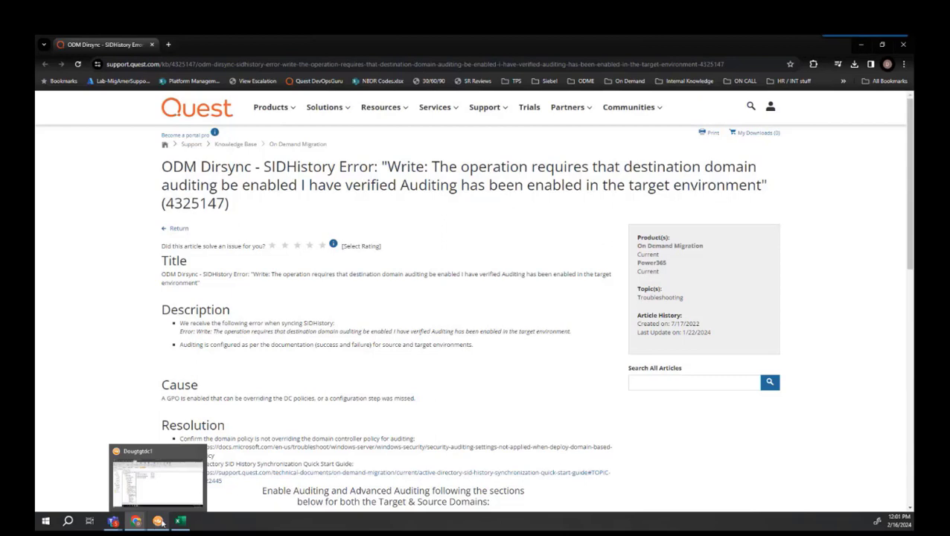
{"action": "left_click", "coordinate": [160, 521]}
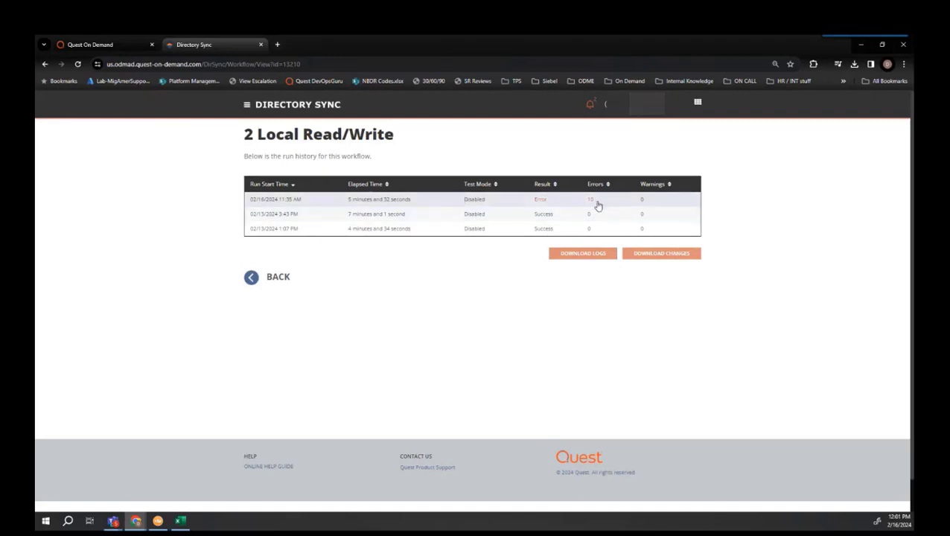
{"action": "left_click", "coordinate": [183, 520]}
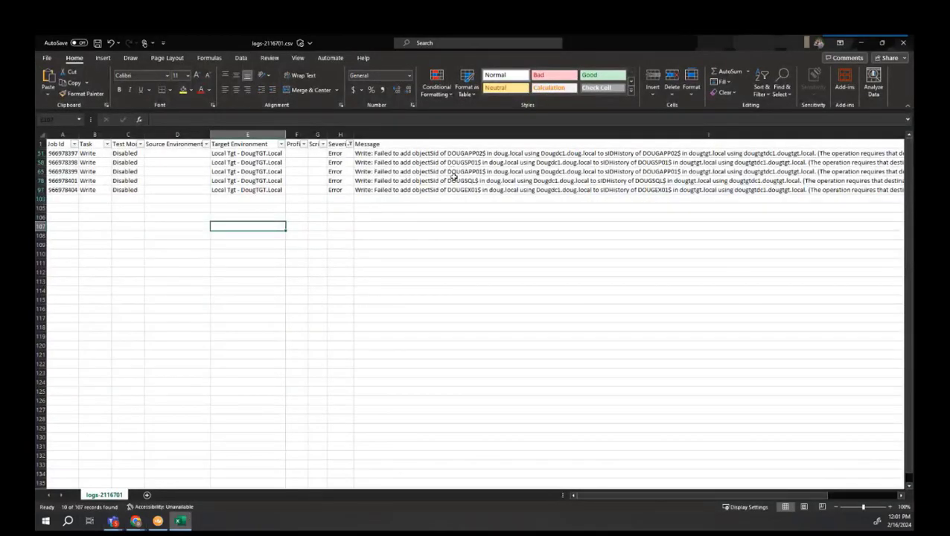
{"action": "left_click", "coordinate": [381, 153]}
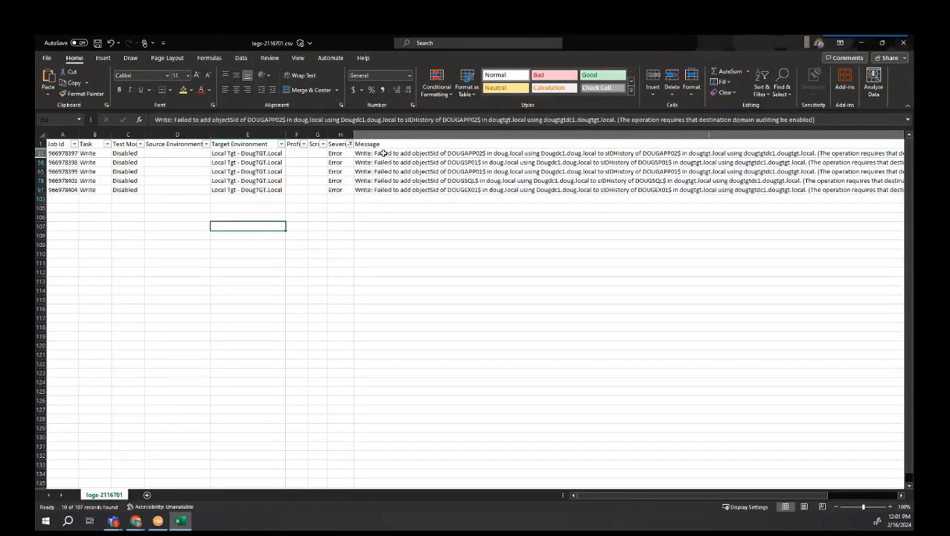
{"action": "left_click", "coordinate": [479, 132]}
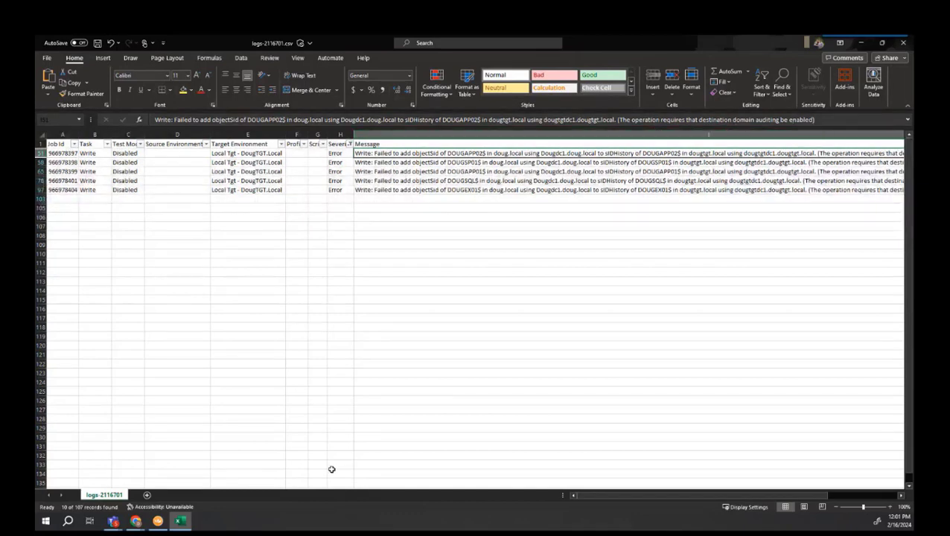
Switch to the SIDHistory error article in Chrome, review its resolution instructions and move its window to the other monitor
{"action": "left_click", "coordinate": [136, 522]}
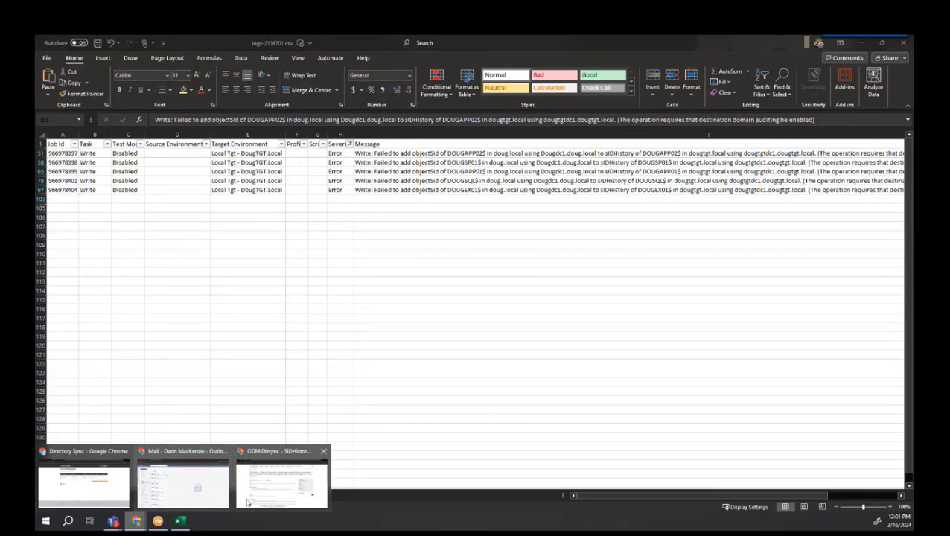
{"action": "left_click", "coordinate": [288, 487]}
{"action": "scroll", "coordinate": [335, 391], "scroll_direction": "down", "scroll_amount": 1}
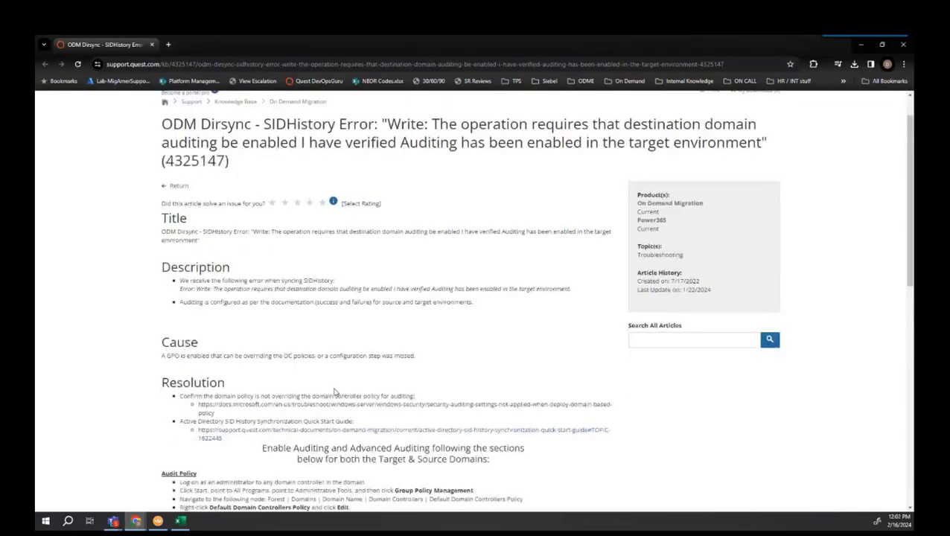
{"action": "scroll", "coordinate": [385, 392], "scroll_direction": "down", "scroll_amount": 2}
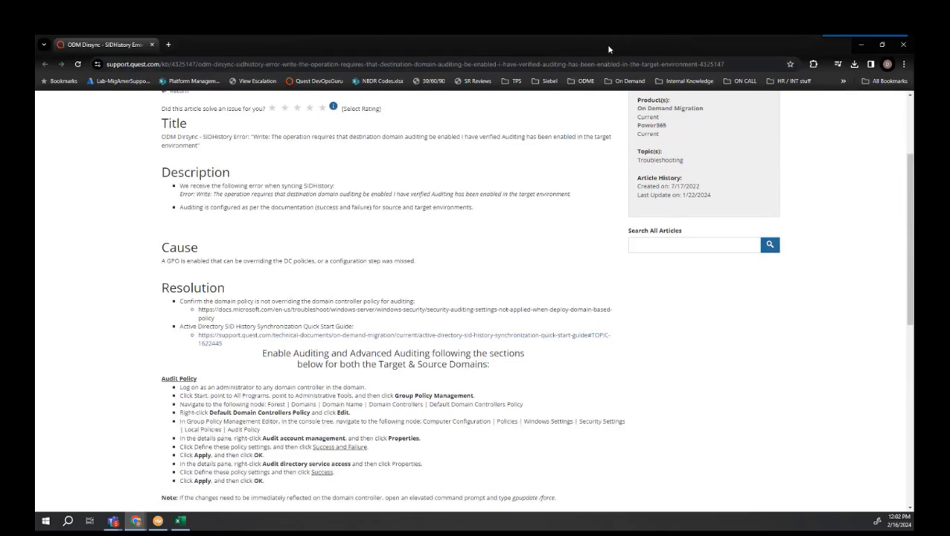
{"action": "left_click_drag", "start_coordinate": [608, 48], "coordinate": [0, 131]}
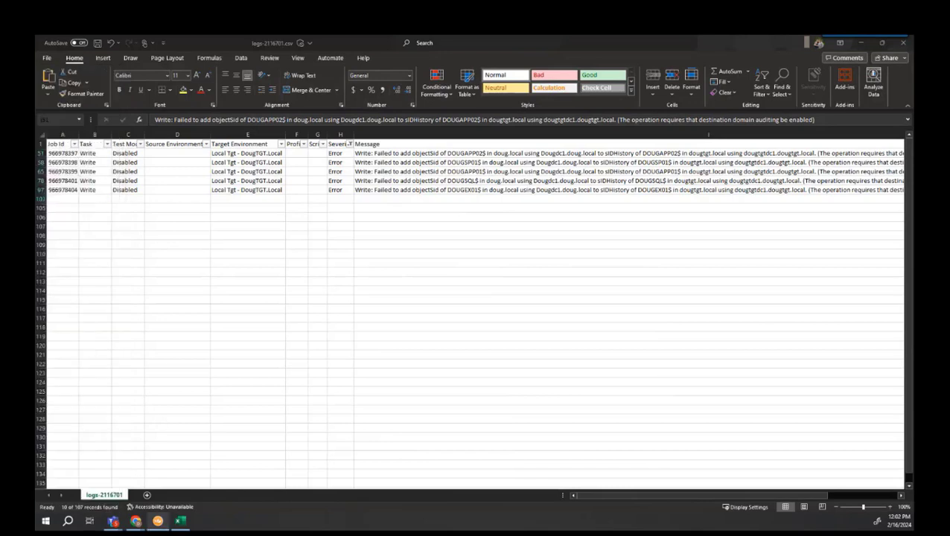
Switch to the Dougtgtdc1 session in Royal TS, close the existing Group Policy windows and reopen Group Policy Management
{"action": "left_click", "coordinate": [158, 521]}
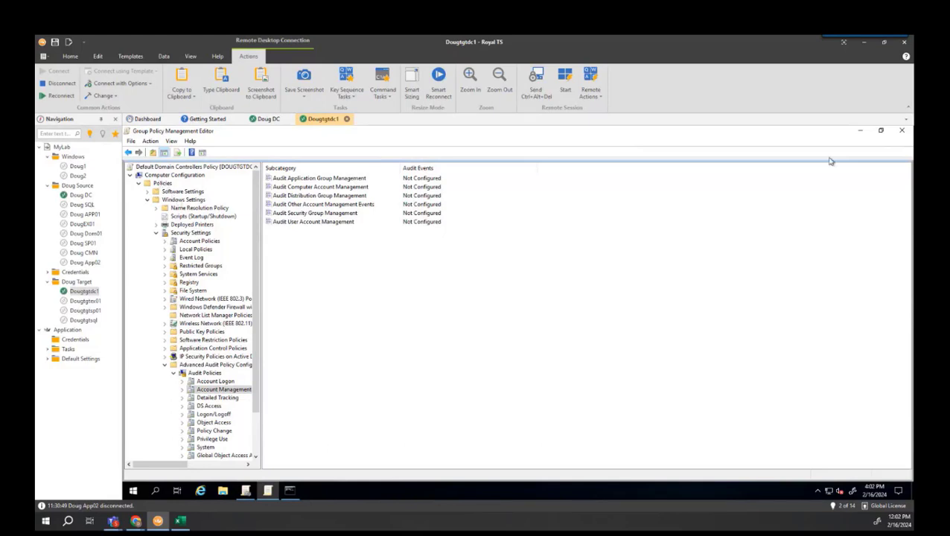
{"action": "left_click", "coordinate": [901, 130]}
{"action": "left_click", "coordinate": [901, 131]}
{"action": "left_click", "coordinate": [133, 491]}
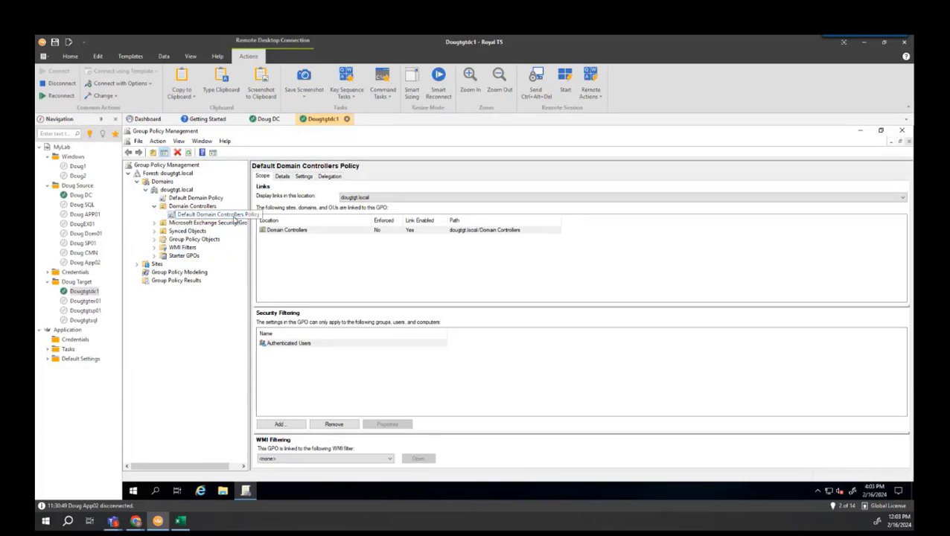
Open the Default Domain Controllers Policy of dougtgt.local for editing and maximize the editor window
{"action": "left_click_drag", "start_coordinate": [249, 223], "coordinate": [294, 223]}
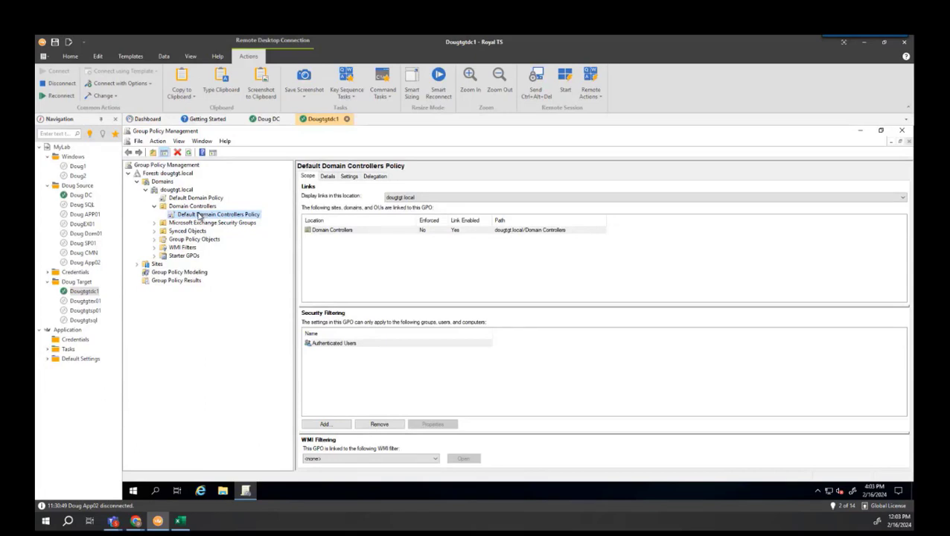
{"action": "right_click", "coordinate": [198, 215]}
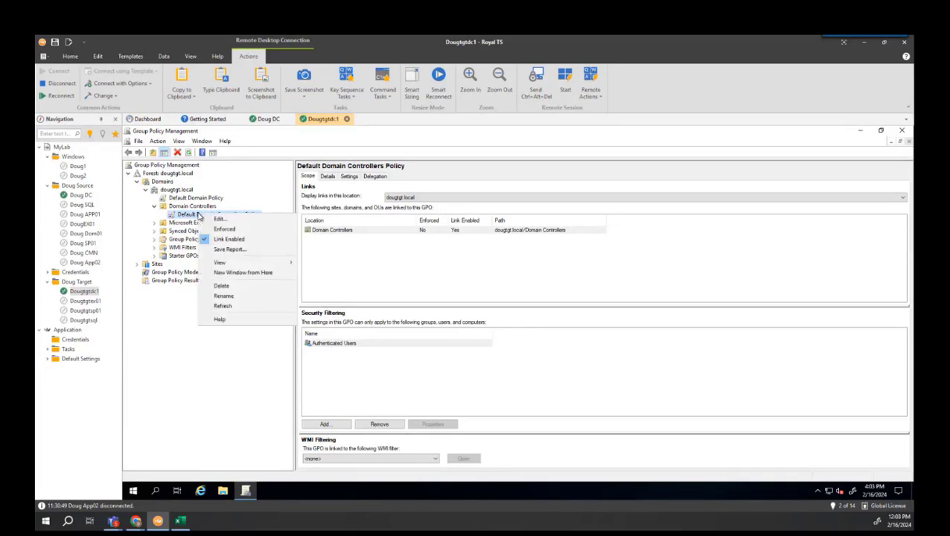
{"action": "left_click", "coordinate": [226, 220]}
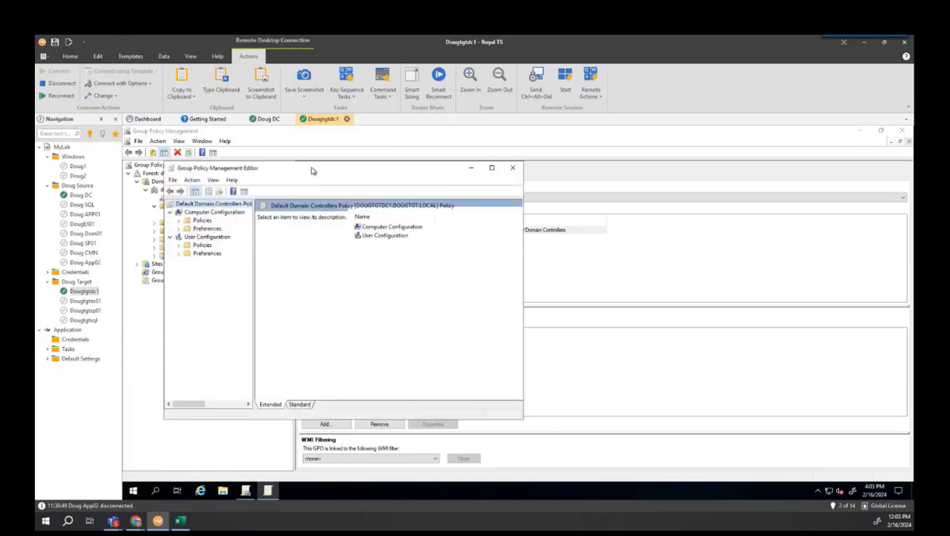
{"action": "double_click", "coordinate": [312, 170]}
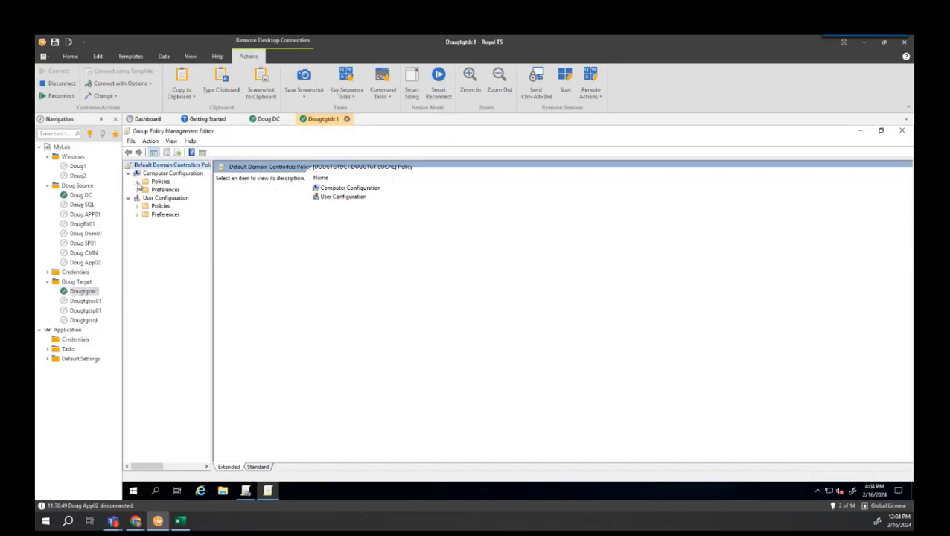
Display the Audit Policy settings under Computer Configuration, Policies, Windows Settings, Security Settings, Local Policies
{"action": "left_click", "coordinate": [137, 182]}
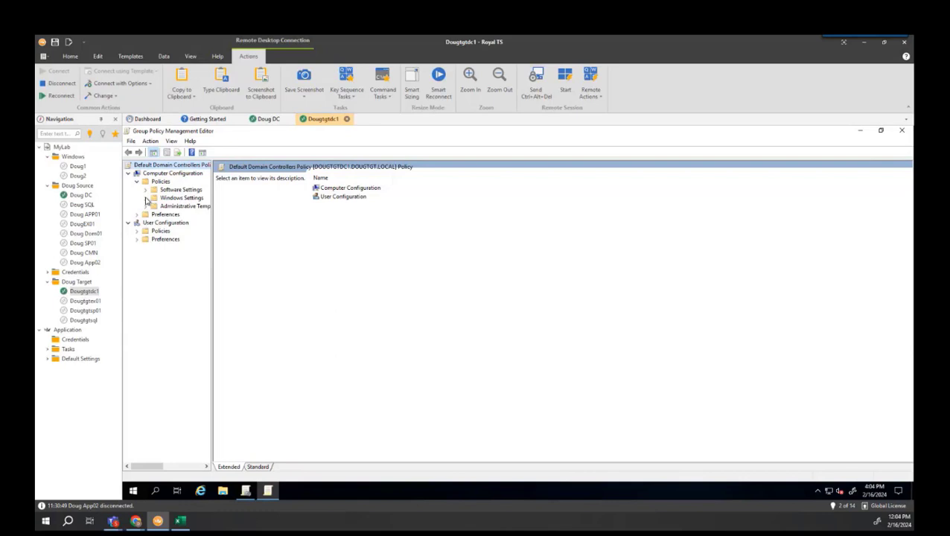
{"action": "left_click", "coordinate": [145, 197]}
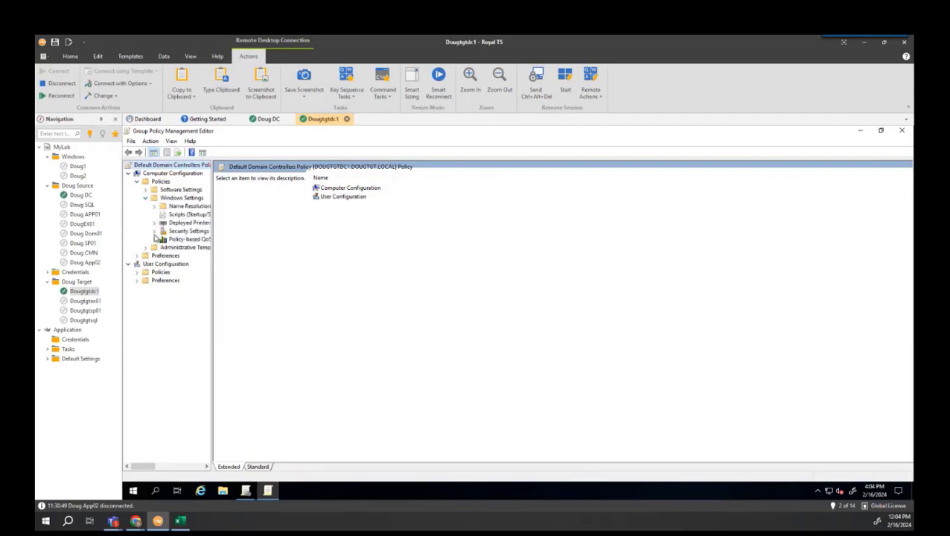
{"action": "left_click", "coordinate": [154, 231]}
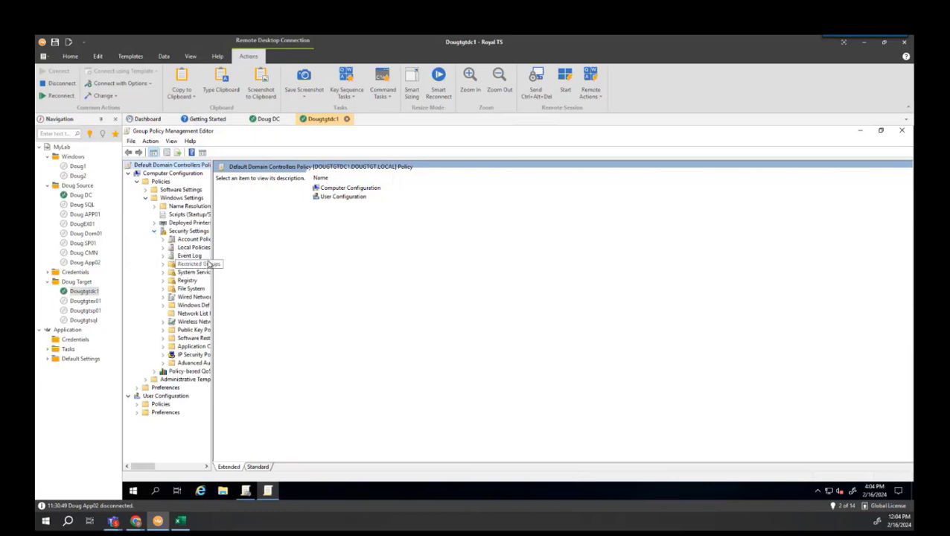
{"action": "left_click_drag", "start_coordinate": [213, 257], "coordinate": [324, 261]}
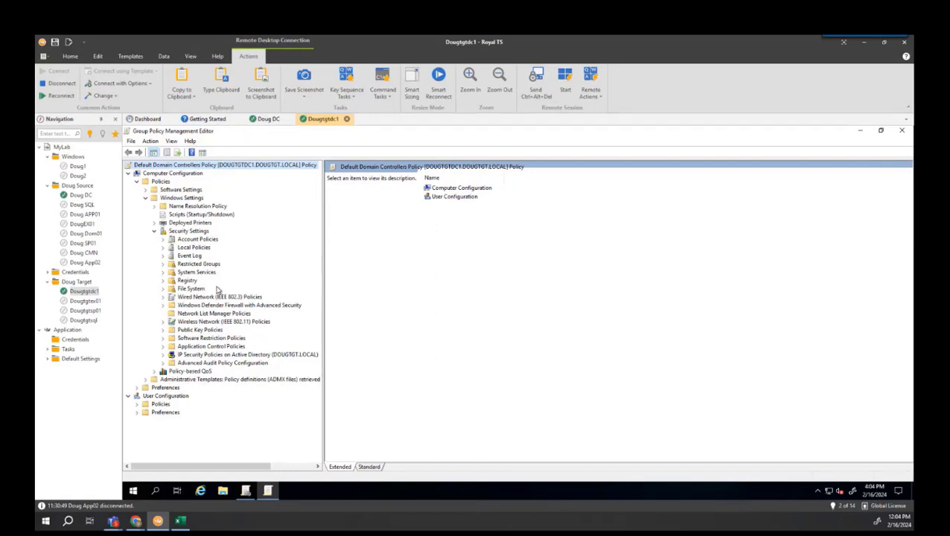
{"action": "left_click", "coordinate": [163, 248]}
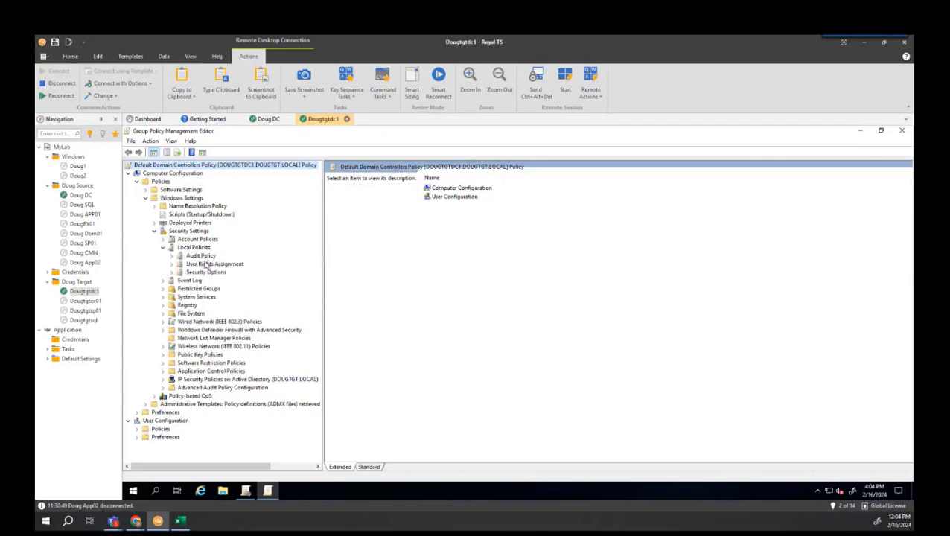
{"action": "left_click", "coordinate": [199, 256]}
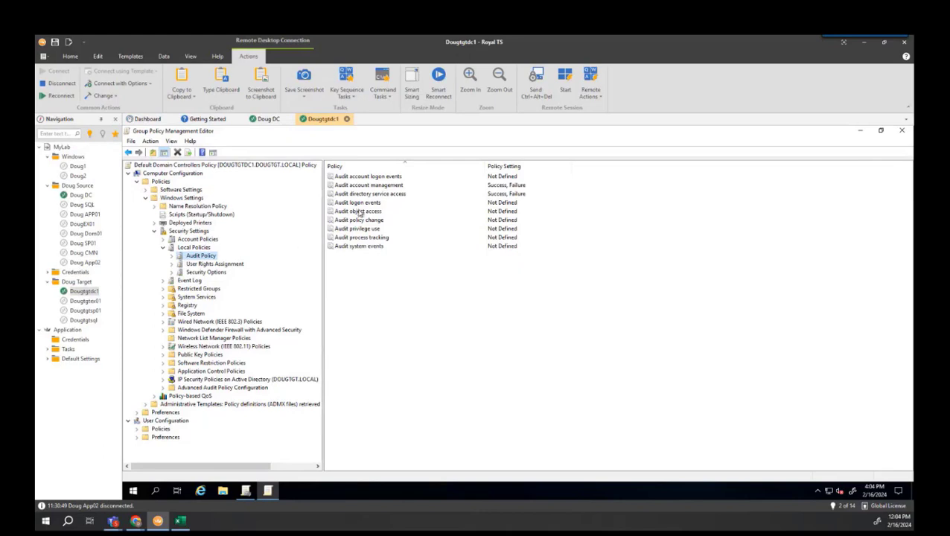
Check the success and failure settings of the Audit account management policy and close its properties
{"action": "left_click", "coordinate": [370, 184]}
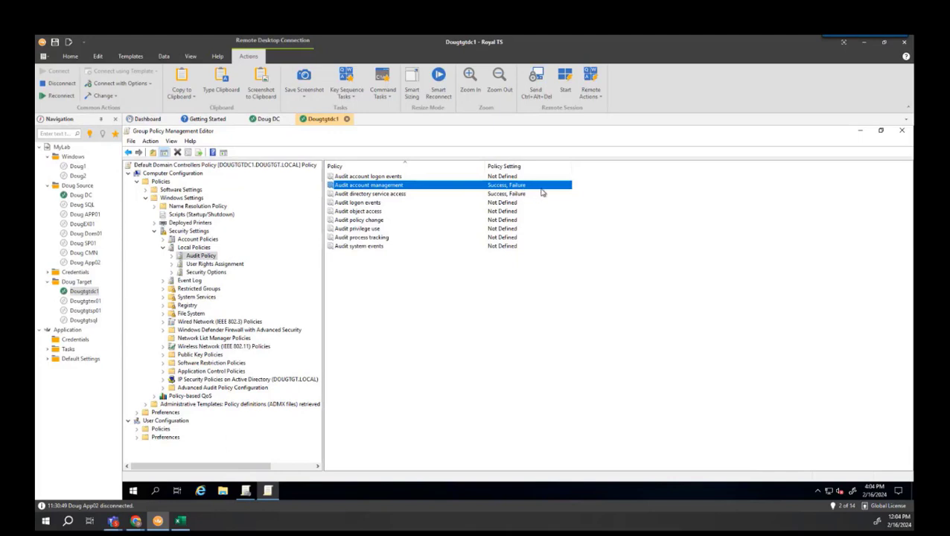
{"action": "double_click", "coordinate": [433, 188]}
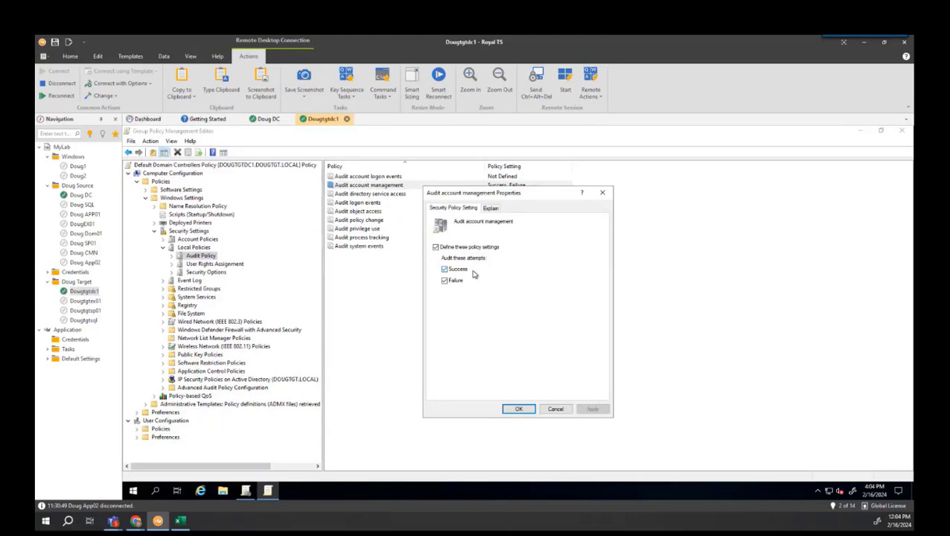
{"action": "left_click", "coordinate": [518, 409]}
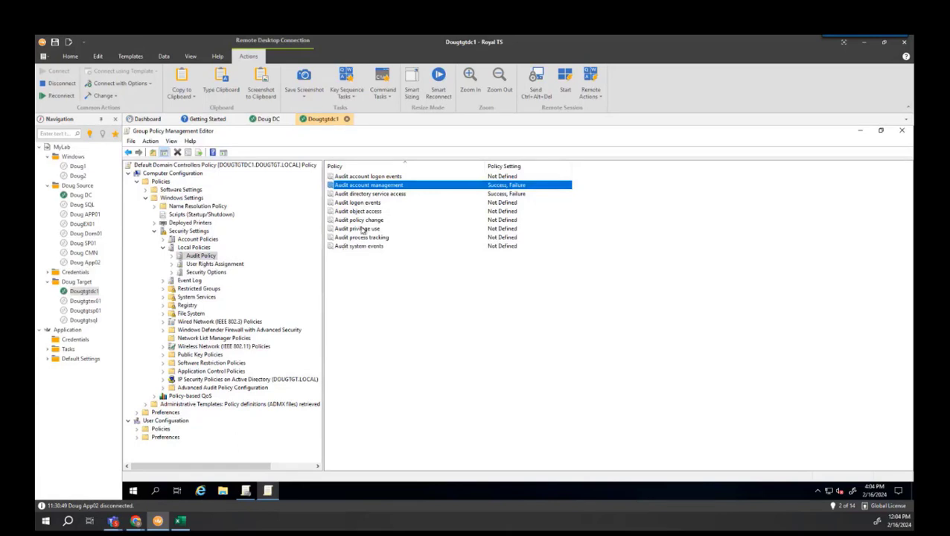
Check the success and failure settings of the Audit directory service access policy and close its properties
{"action": "left_click", "coordinate": [365, 195]}
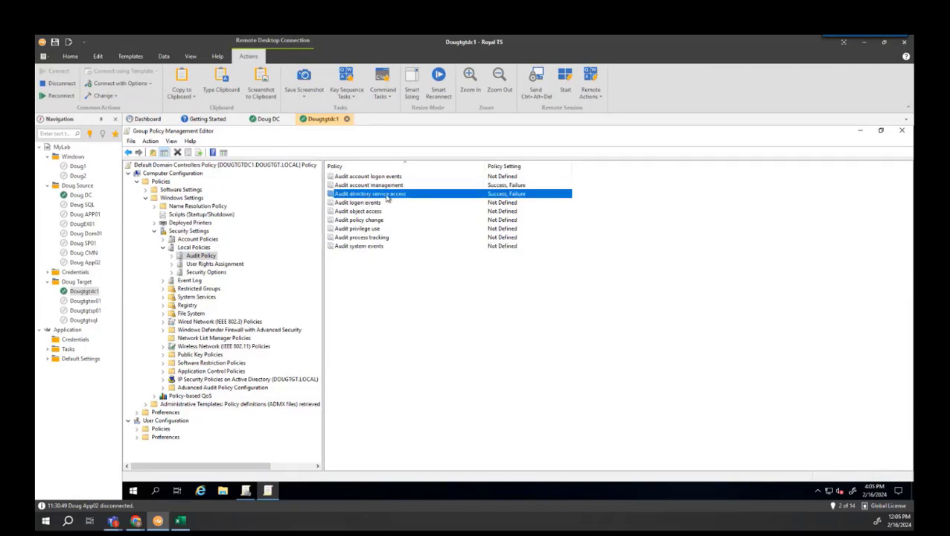
{"action": "double_click", "coordinate": [386, 197]}
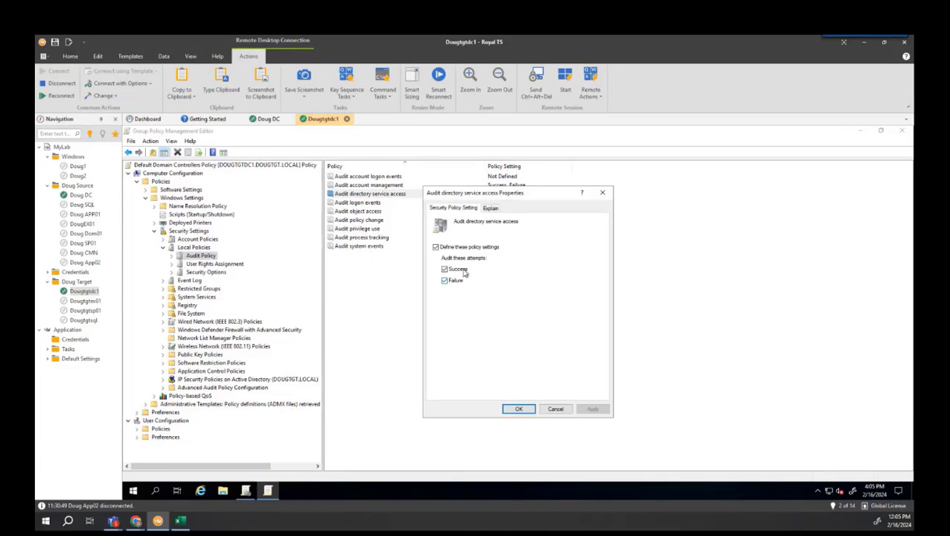
{"action": "left_click", "coordinate": [518, 410]}
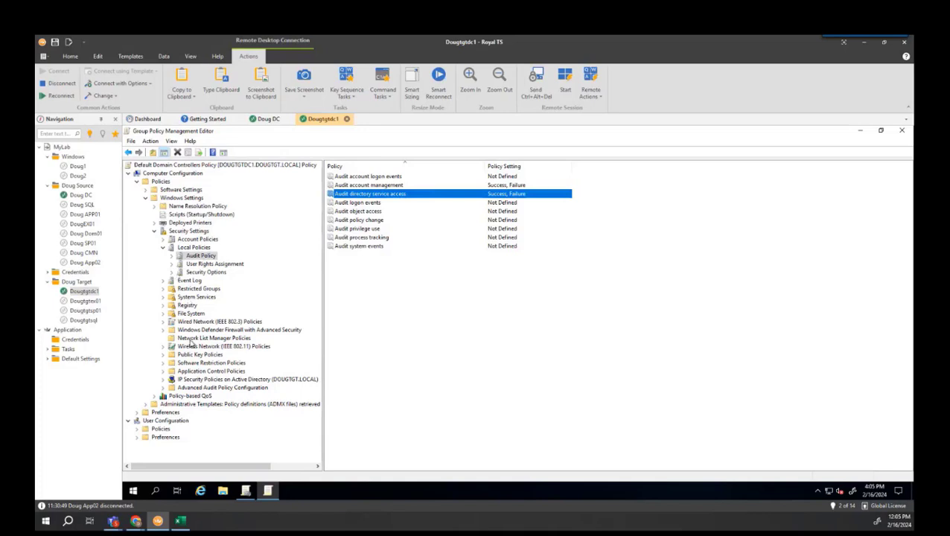
Display the Account Management subcategories under Audit Policies in Advanced Audit Policy Configuration
{"action": "left_click", "coordinate": [252, 388]}
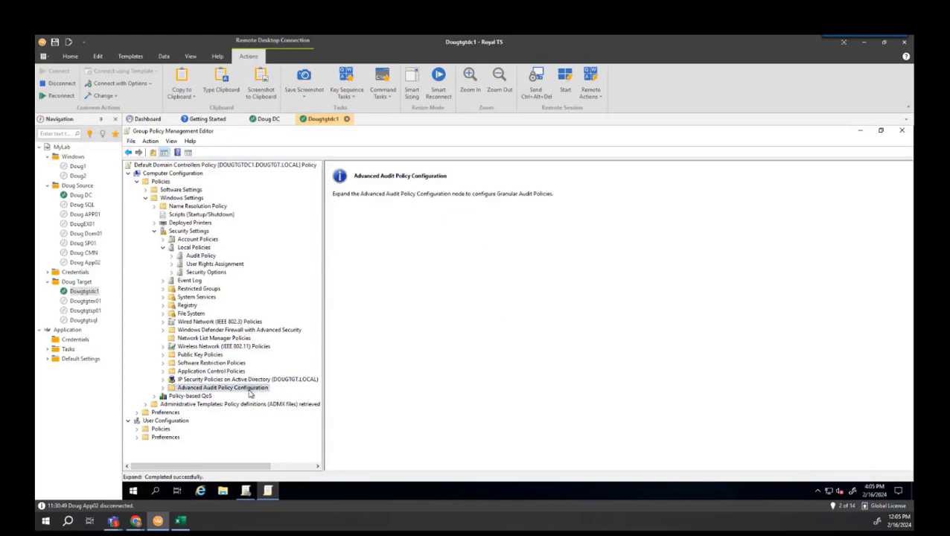
{"action": "left_click", "coordinate": [163, 389]}
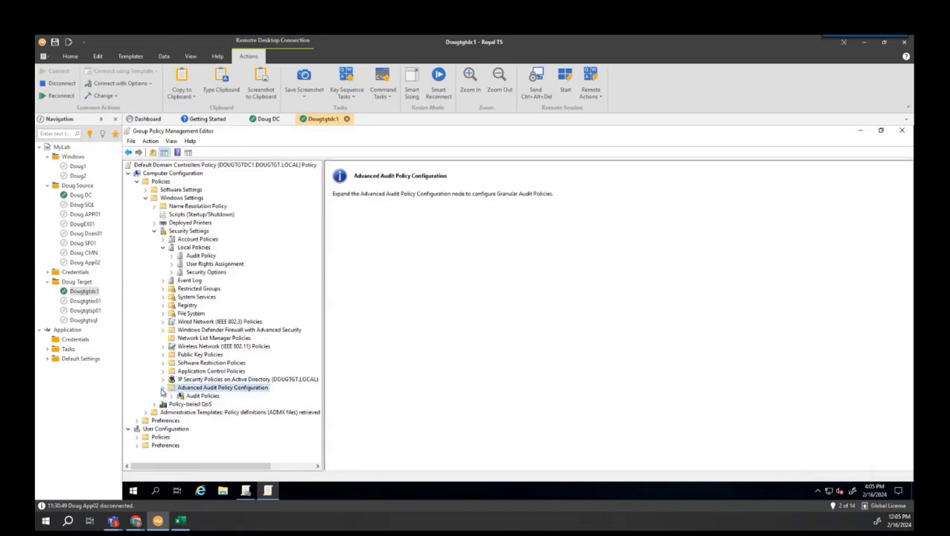
{"action": "left_click", "coordinate": [172, 396]}
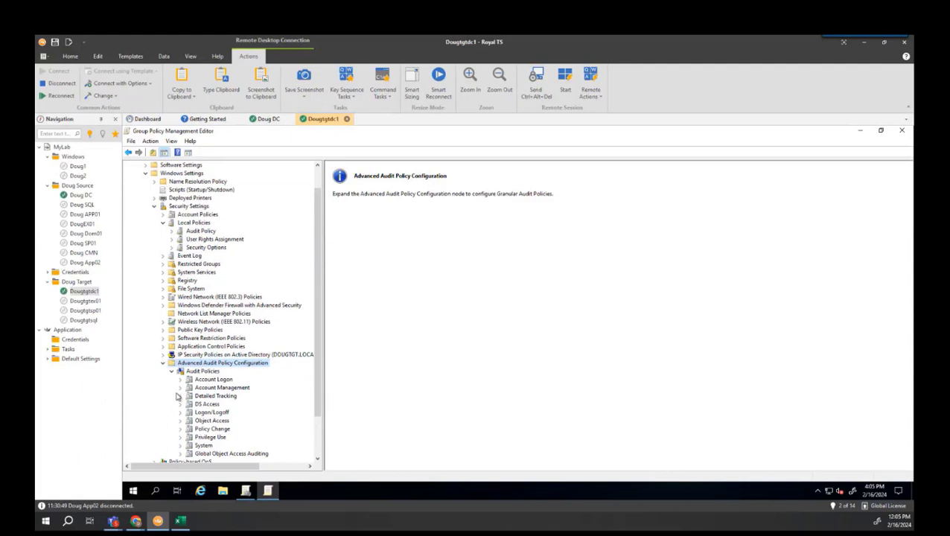
{"action": "left_click", "coordinate": [221, 388]}
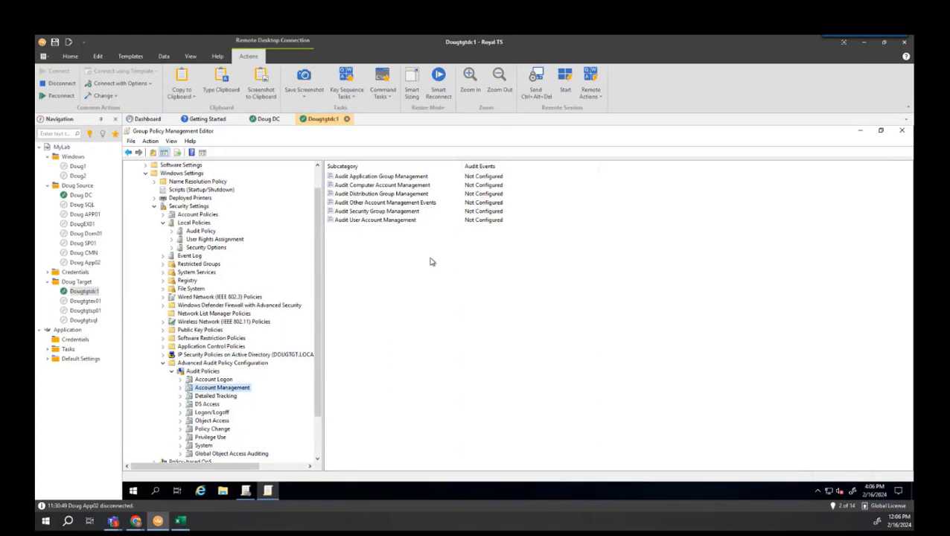
Configure Audit Application Group Management to audit both Success and Failure events
{"action": "double_click", "coordinate": [370, 177]}
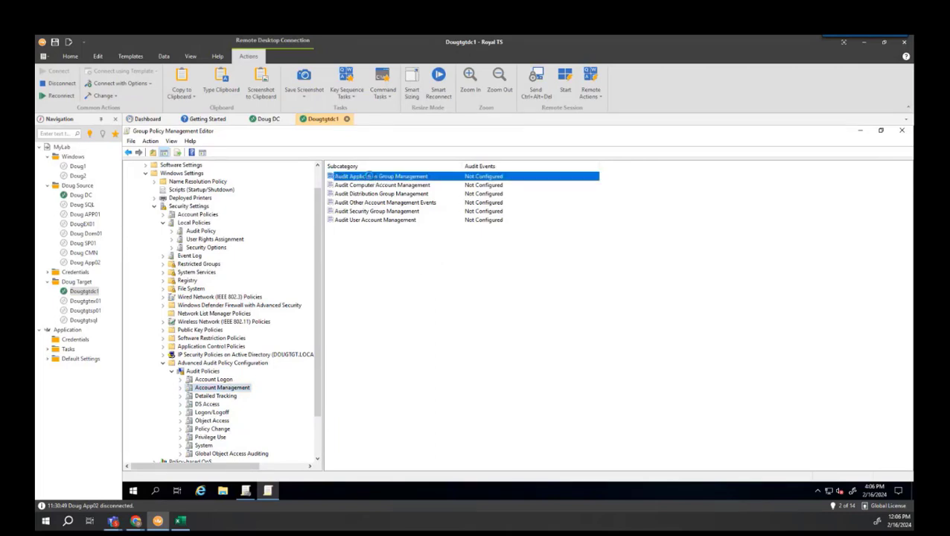
{"action": "left_click", "coordinate": [443, 260]}
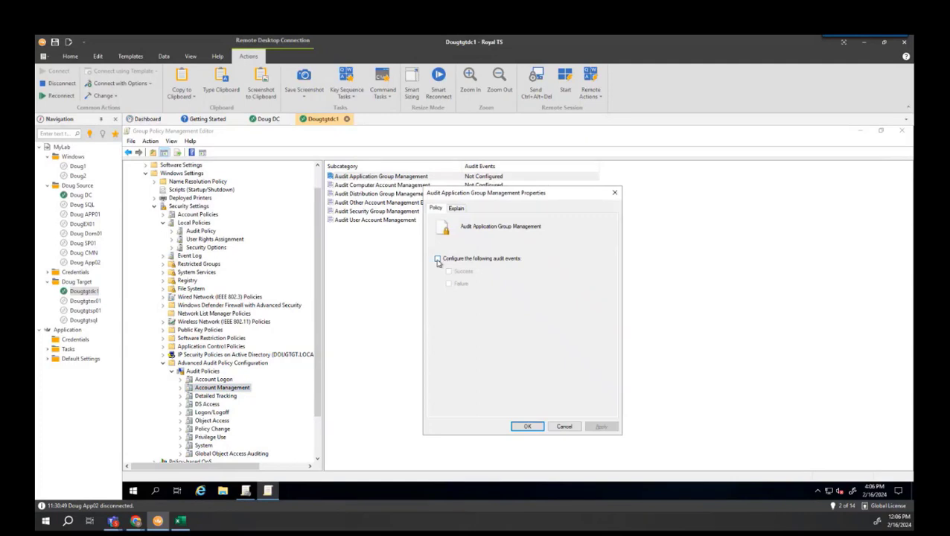
{"action": "left_click", "coordinate": [448, 271]}
{"action": "left_click", "coordinate": [449, 285]}
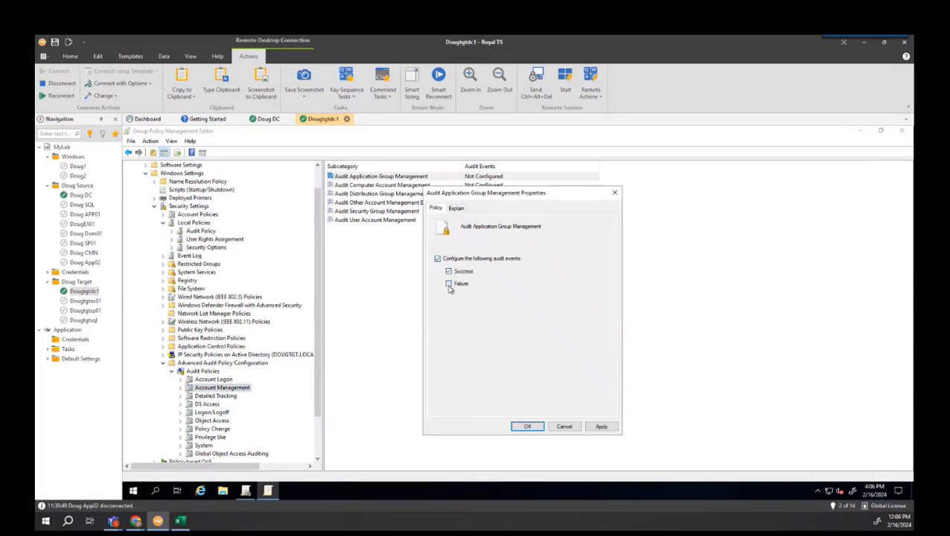
{"action": "left_click", "coordinate": [527, 426]}
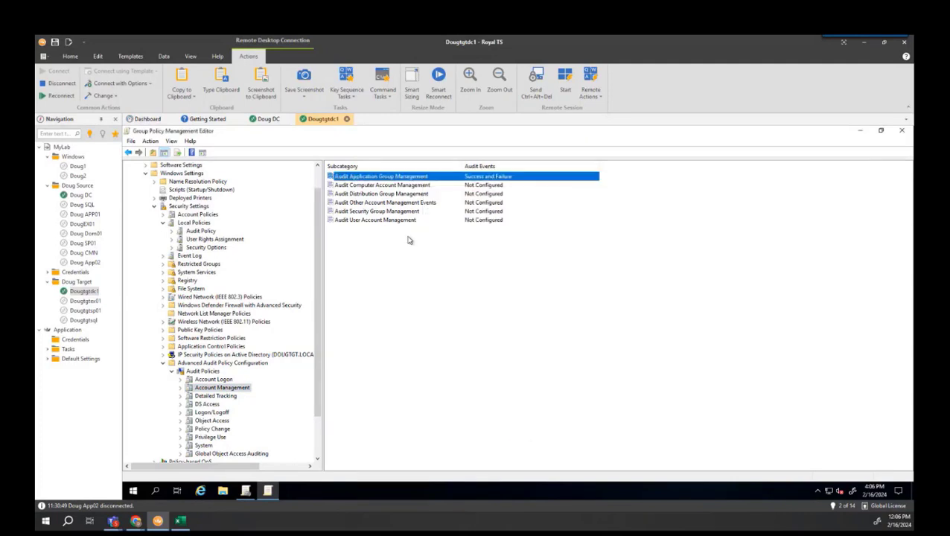
Configure Audit Computer Account Management and the remaining Account Management subcategories to audit both Success and Failure events
{"action": "double_click", "coordinate": [374, 187]}
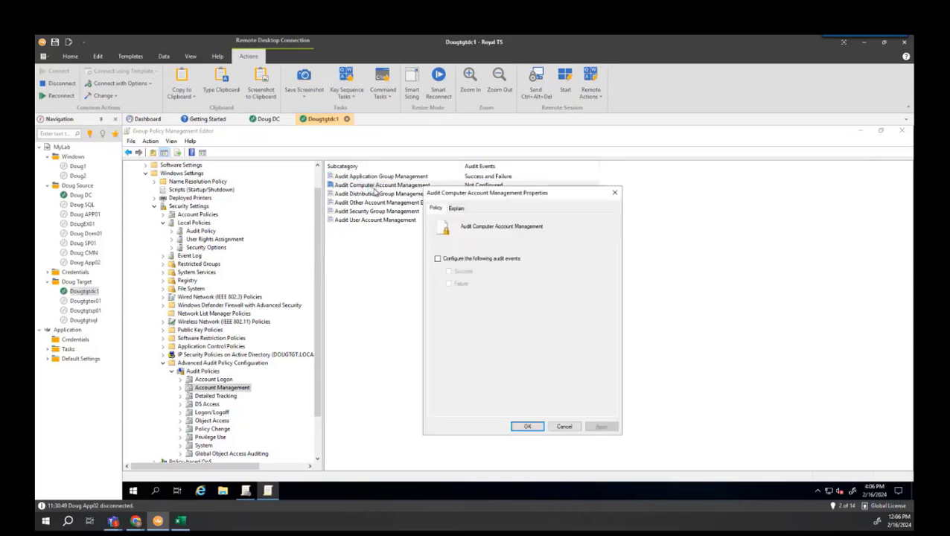
{"action": "left_click", "coordinate": [438, 259]}
{"action": "left_click", "coordinate": [449, 272]}
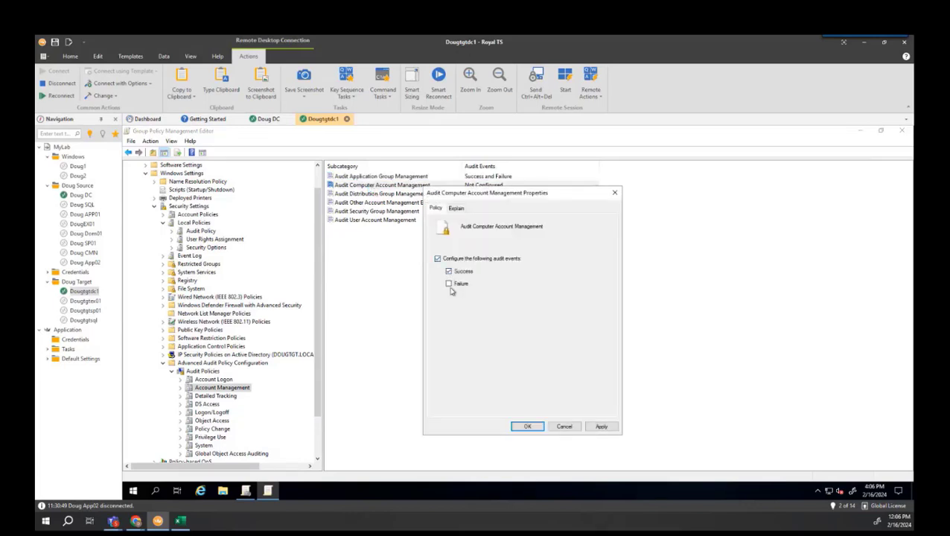
{"action": "left_click", "coordinate": [449, 284]}
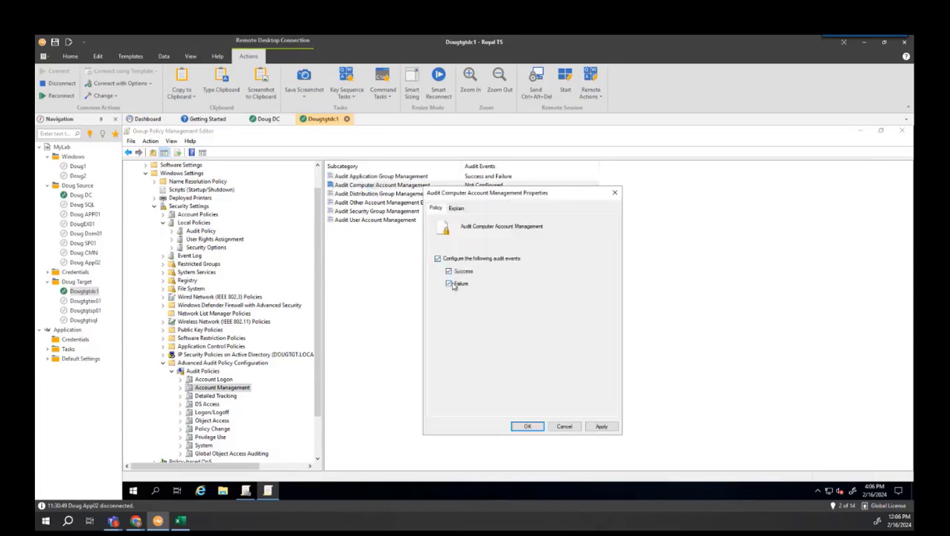
{"action": "left_click", "coordinate": [527, 427]}
{"action": "double_click", "coordinate": [367, 194]}
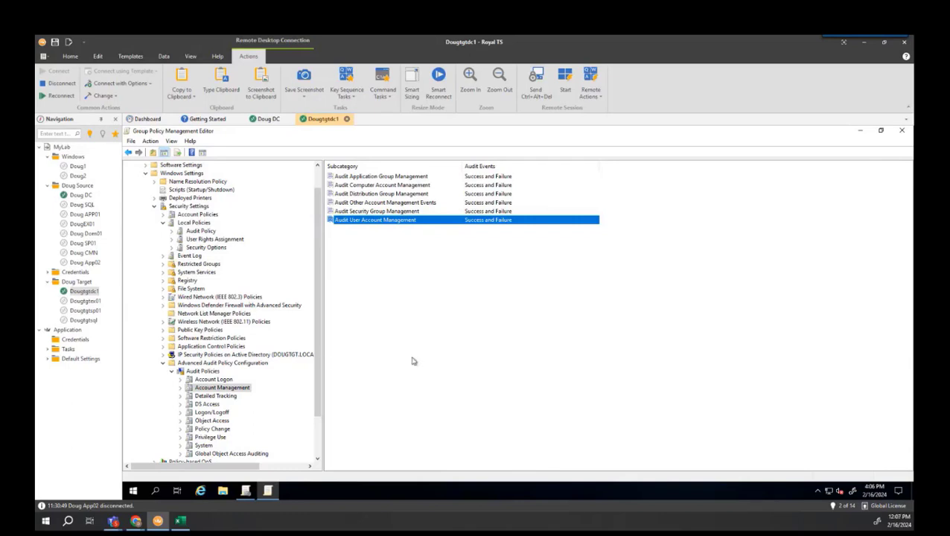
Force a Group Policy update with gpupdate /force in an administrator Command Prompt, and minimize the window
{"action": "left_click", "coordinate": [133, 490]}
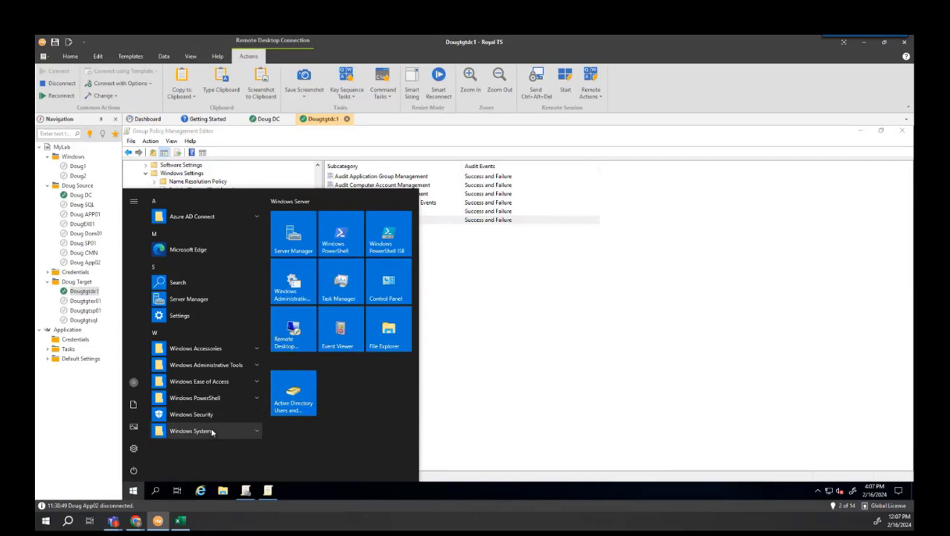
{"action": "type", "text": "cmd"}
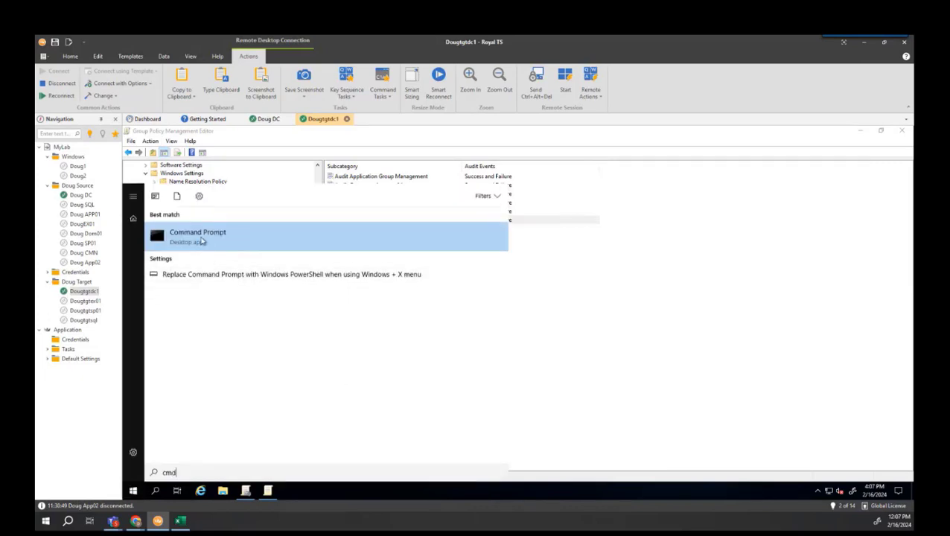
{"action": "right_click", "coordinate": [201, 241]}
{"action": "left_click", "coordinate": [232, 250]}
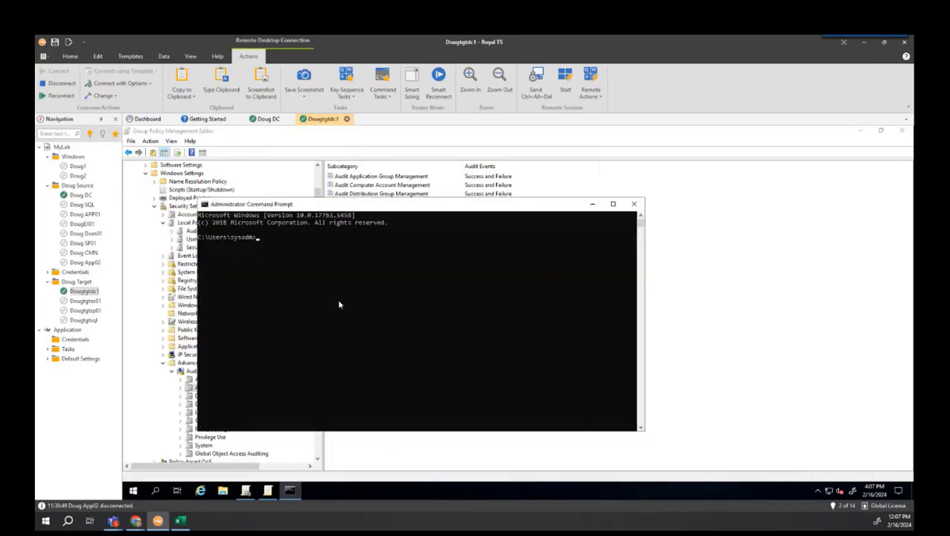
{"action": "type", "text": "gpupdate /force"}
{"action": "key", "text": "Return"}
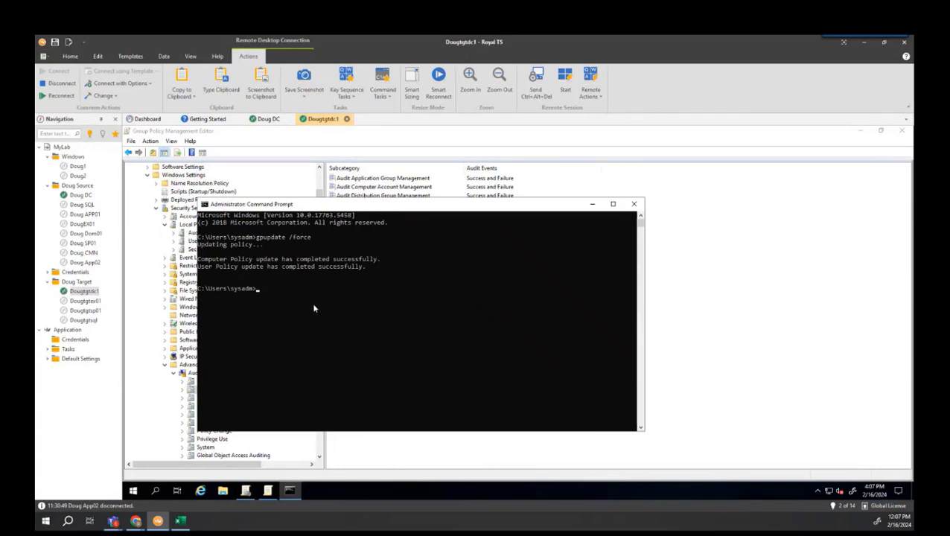
{"action": "left_click", "coordinate": [592, 204]}
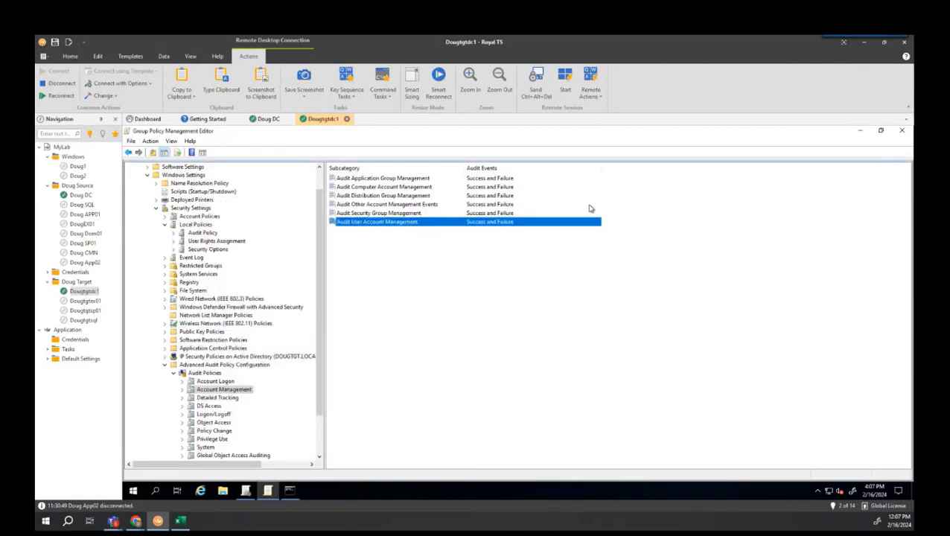
Switch to Directory Sync in Chrome and sign in again with the Microsoft account to reach the workflow overview
{"action": "mouse_move", "coordinate": [137, 521]}
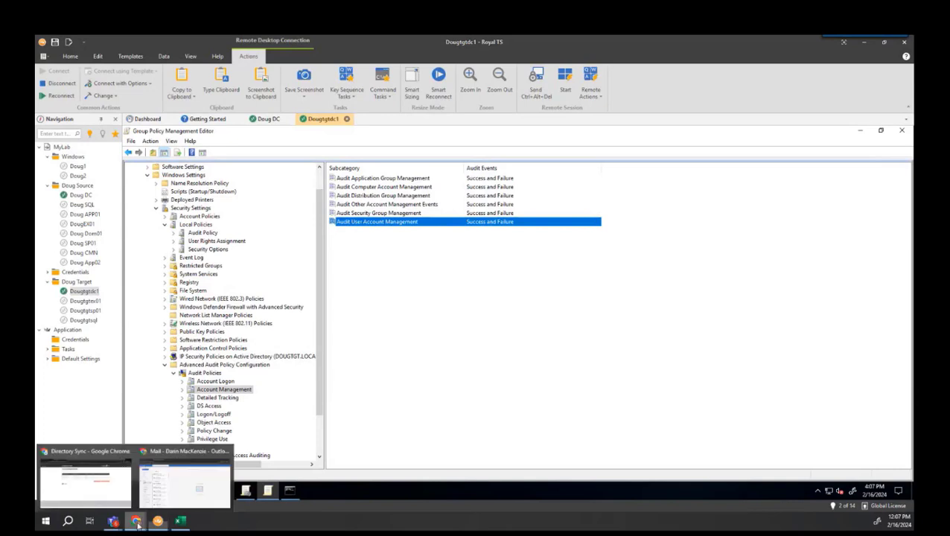
{"action": "left_click", "coordinate": [95, 484]}
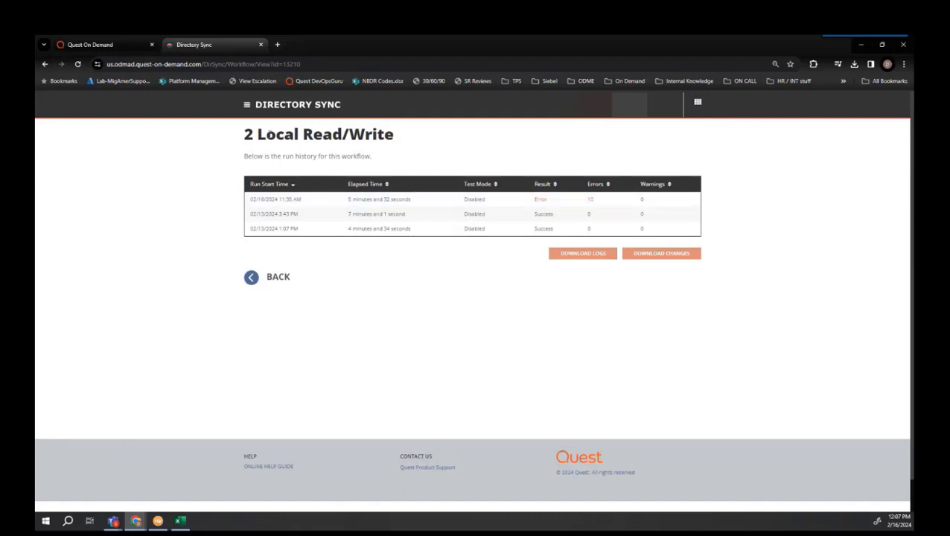
{"action": "left_click", "coordinate": [286, 109]}
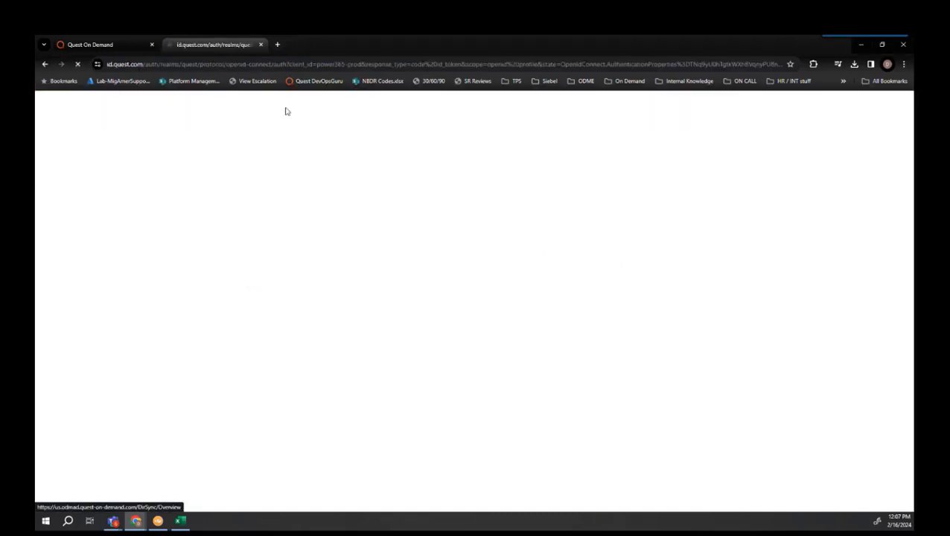
{"action": "left_click", "coordinate": [313, 402]}
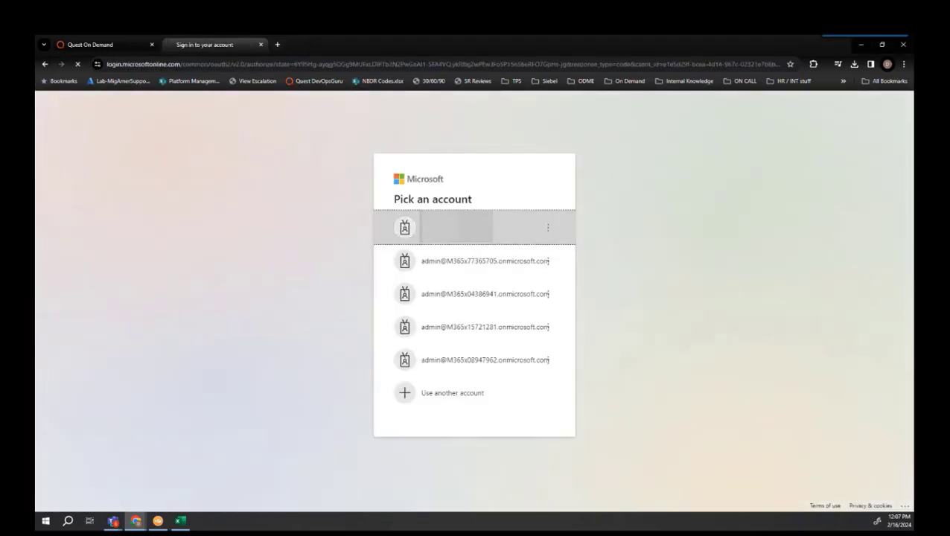
{"action": "left_click", "coordinate": [521, 227]}
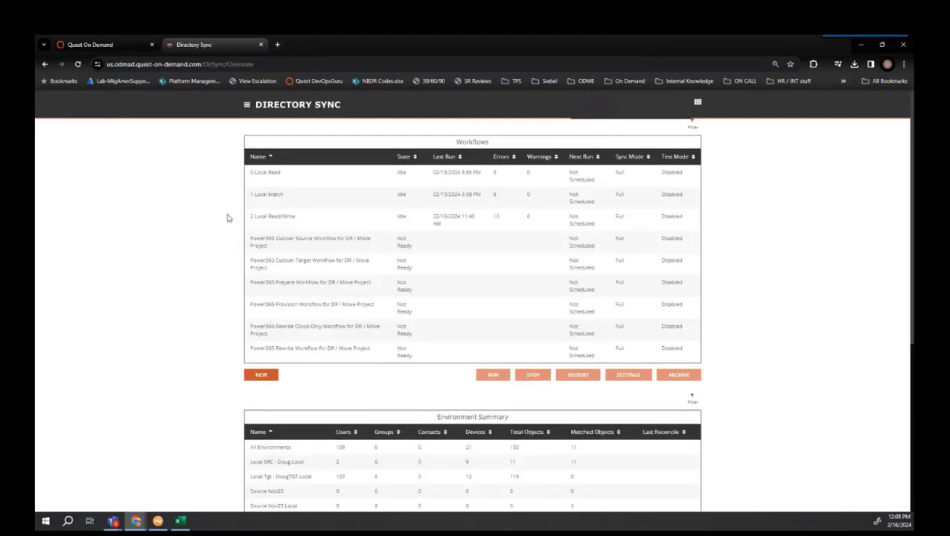
Run the 2 Local Read/Write workflow and confirm the run
{"action": "left_click", "coordinate": [312, 218]}
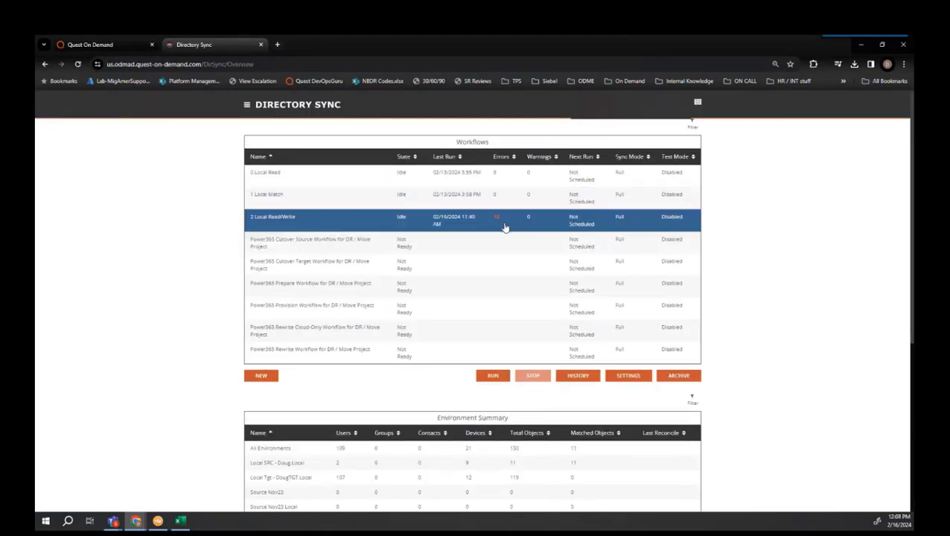
{"action": "left_click", "coordinate": [492, 377]}
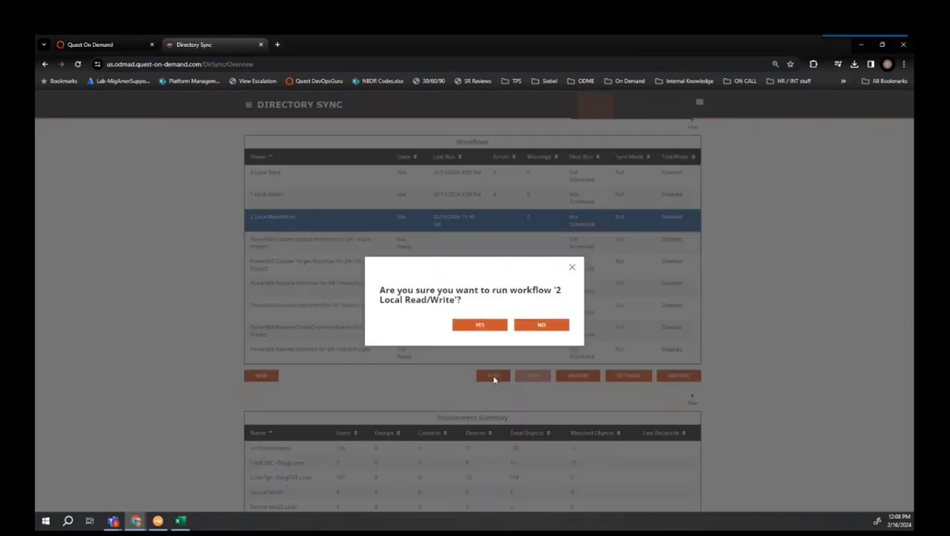
{"action": "left_click", "coordinate": [478, 325]}
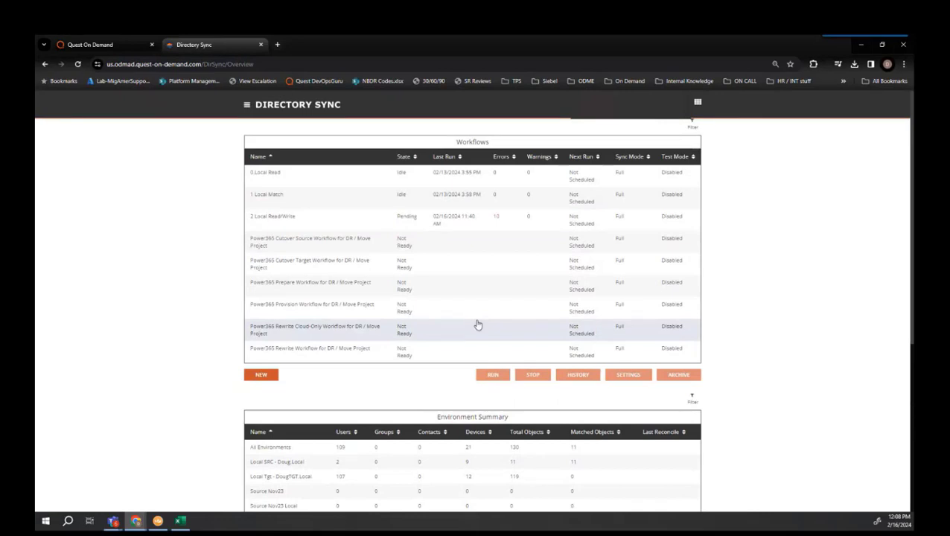
Open the run history of the 2 Local Read/Write workflow and download the logs of the 02/16/2024 12:08 PM run
{"action": "left_click", "coordinate": [442, 224]}
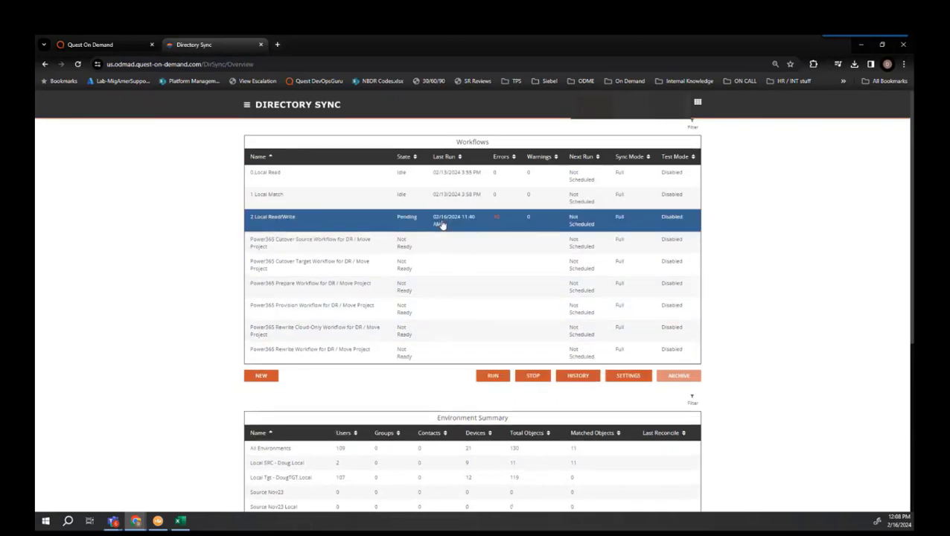
{"action": "left_click", "coordinate": [578, 376]}
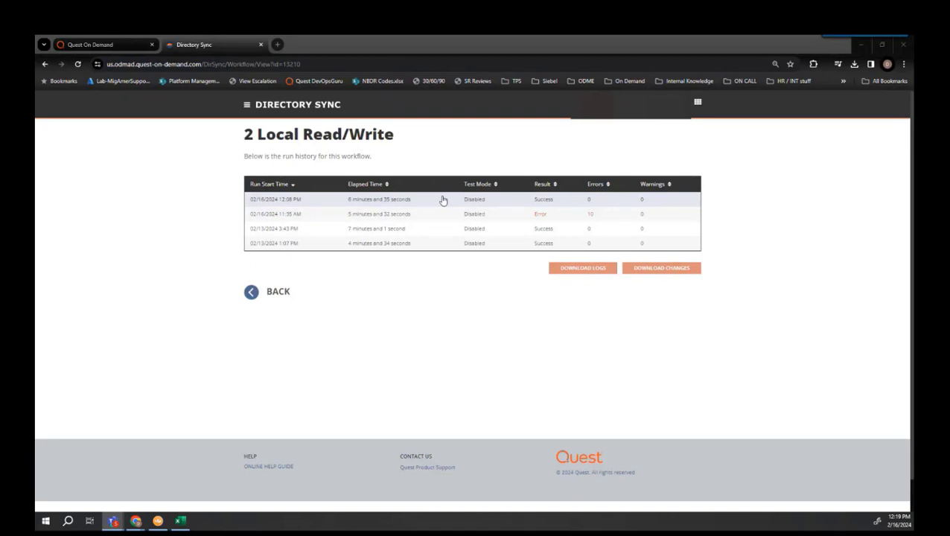
{"action": "left_click", "coordinate": [585, 200]}
{"action": "left_click", "coordinate": [574, 270]}
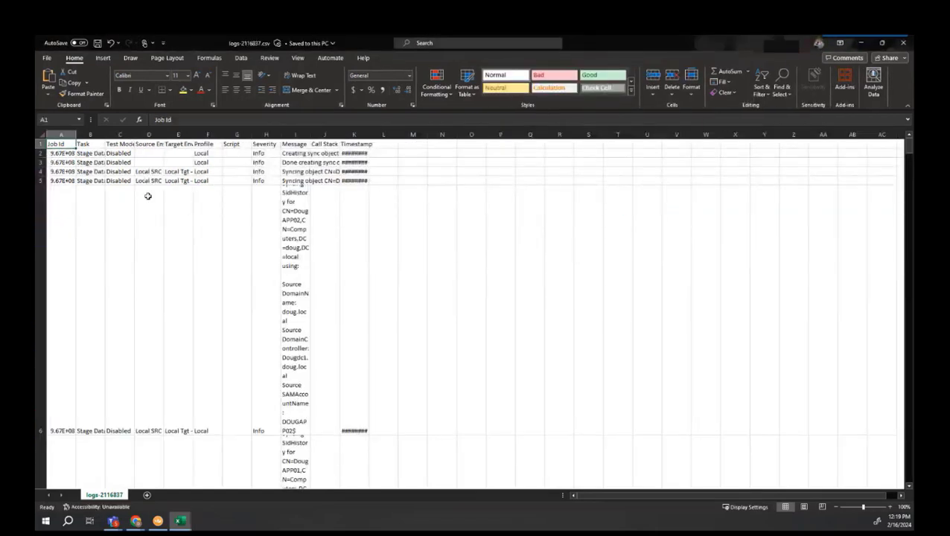
In the downloaded workflow log in Excel, fit the columns to their contents and examine the SidHistory sync messages
{"action": "left_click", "coordinate": [40, 134]}
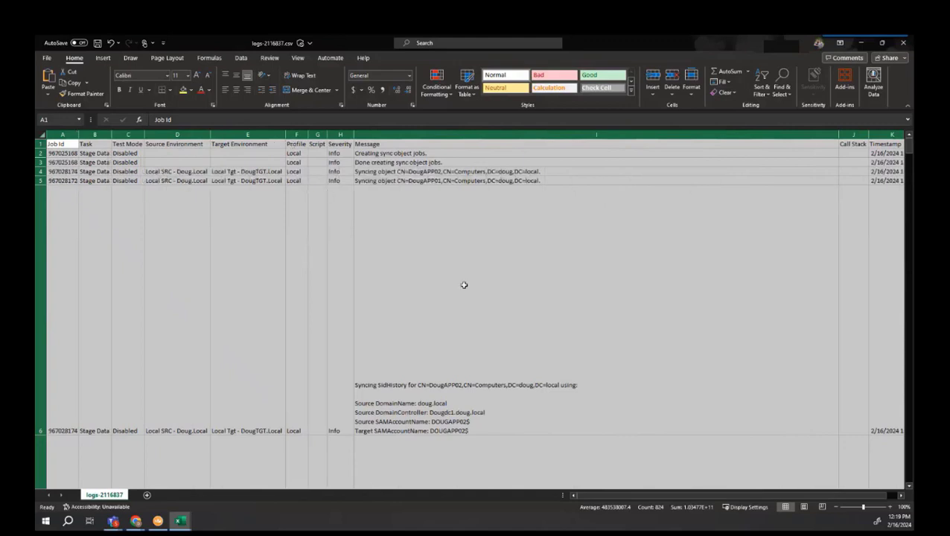
{"action": "scroll", "coordinate": [484, 306], "scroll_direction": "down", "scroll_amount": 2}
{"action": "scroll", "coordinate": [484, 305], "scroll_direction": "down", "scroll_amount": 1}
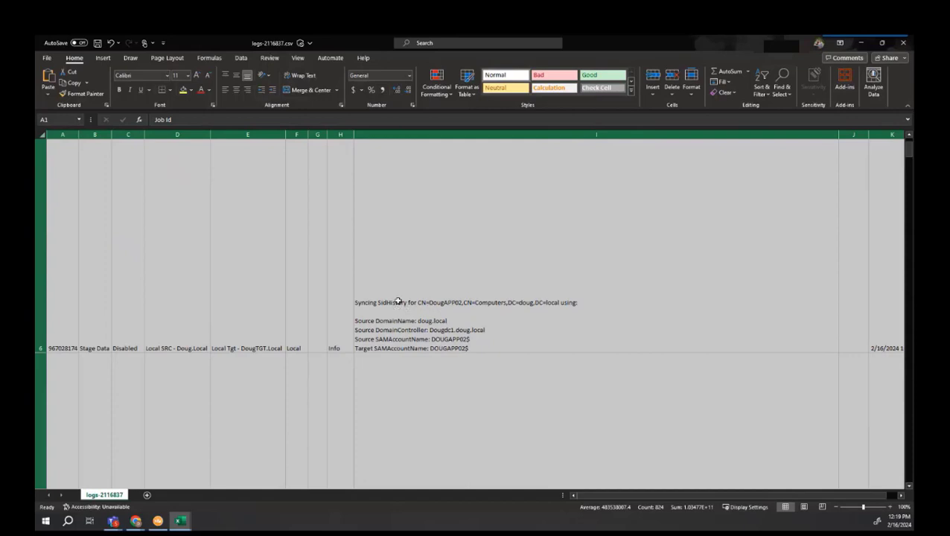
{"action": "scroll", "coordinate": [438, 306], "scroll_direction": "down", "scroll_amount": 2}
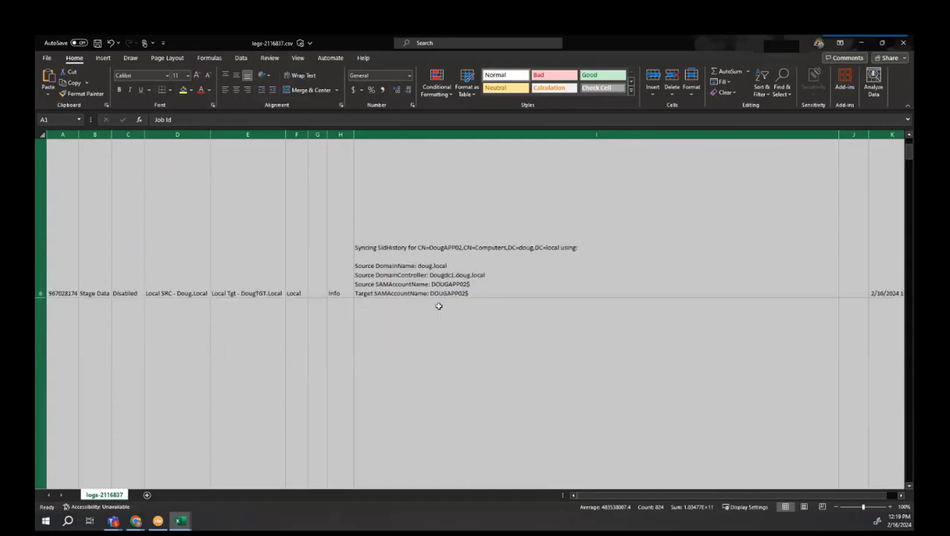
{"action": "scroll", "coordinate": [438, 305], "scroll_direction": "down", "scroll_amount": 3}
{"action": "left_click", "coordinate": [445, 305]}
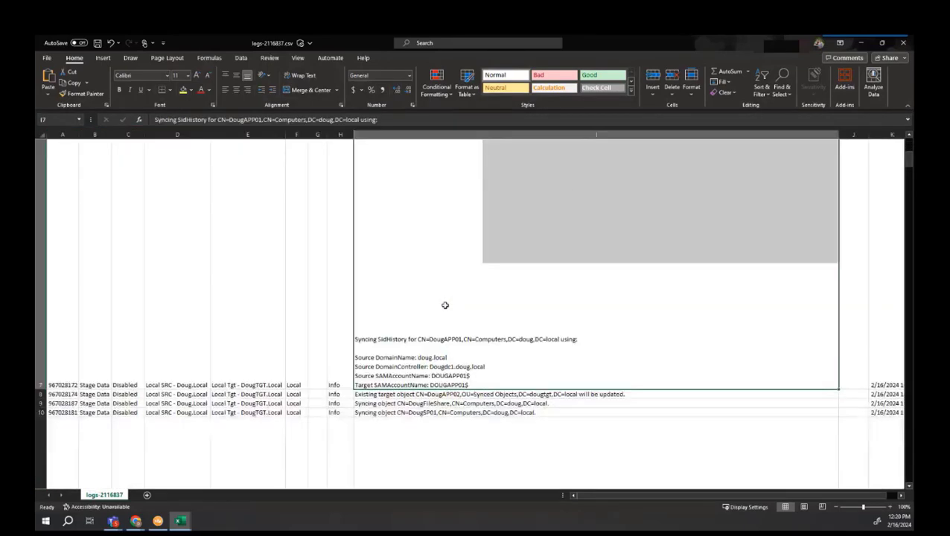
{"action": "scroll", "coordinate": [445, 306], "scroll_direction": "down", "scroll_amount": 2}
{"action": "scroll", "coordinate": [445, 305], "scroll_direction": "down", "scroll_amount": 2}
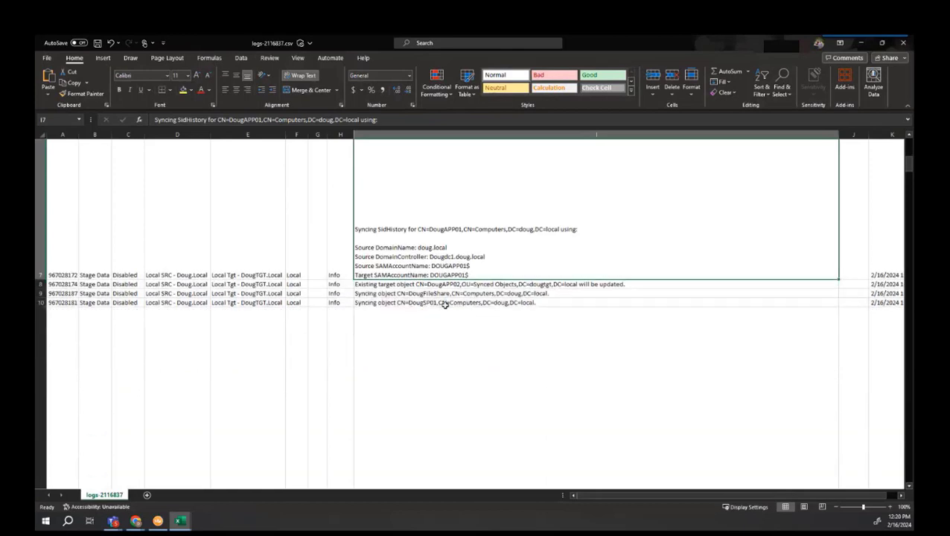
{"action": "scroll", "coordinate": [445, 305], "scroll_direction": "down", "scroll_amount": 3}
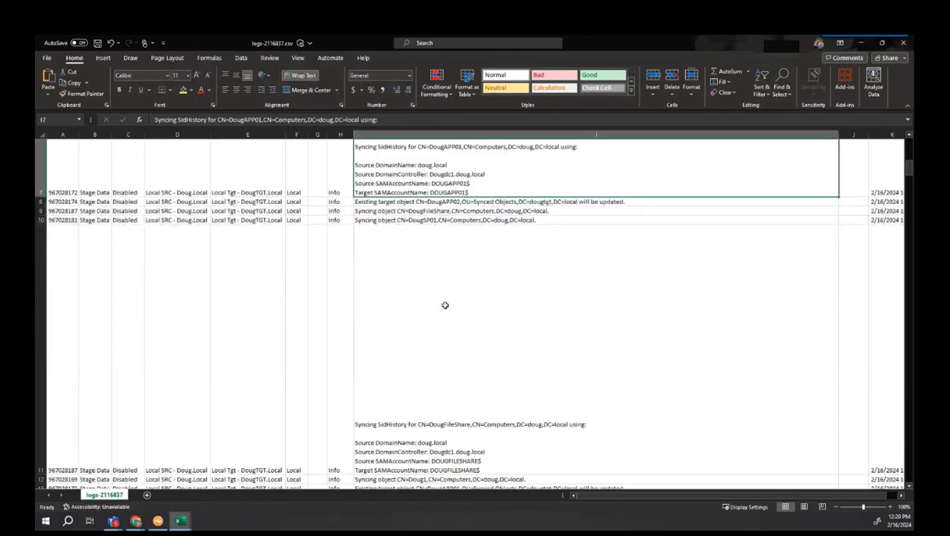
{"action": "scroll", "coordinate": [445, 305], "scroll_direction": "down", "scroll_amount": 2}
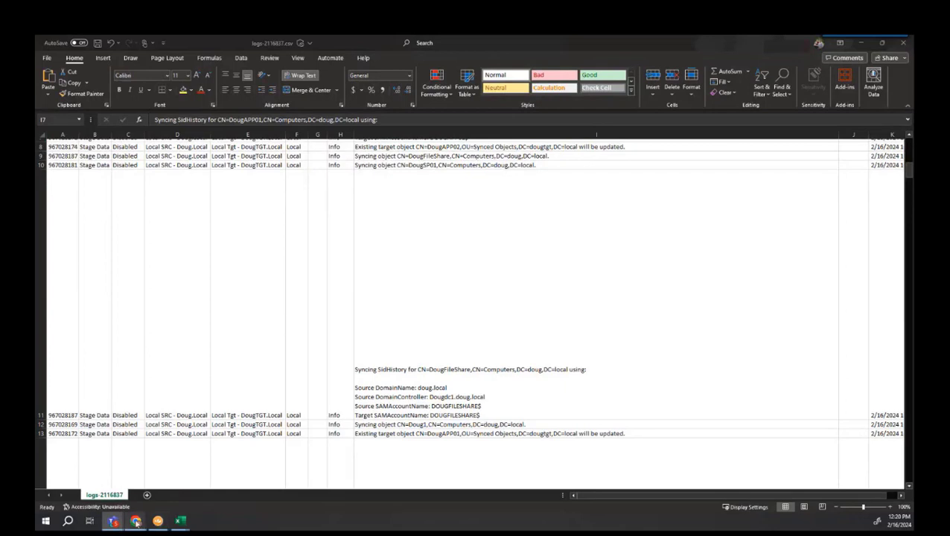
{"action": "mouse_move", "coordinate": [113, 520]}
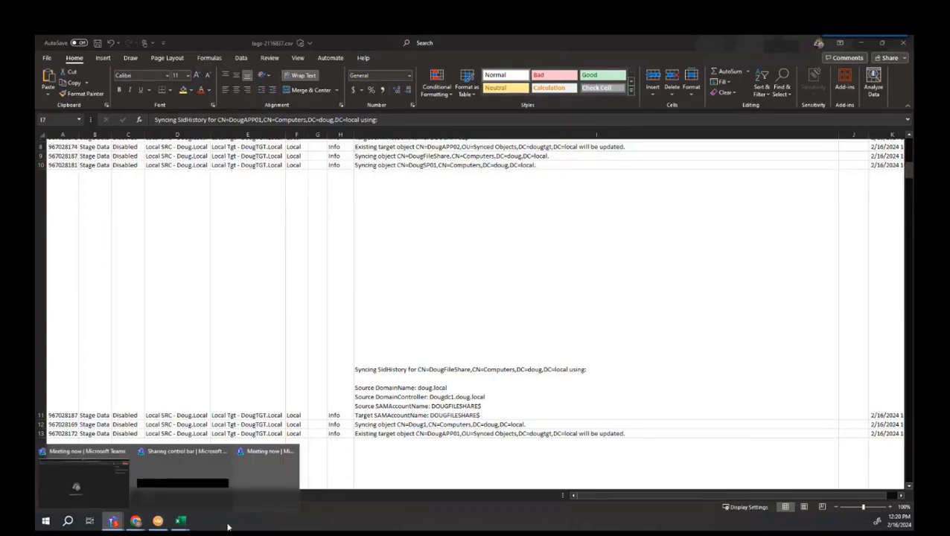